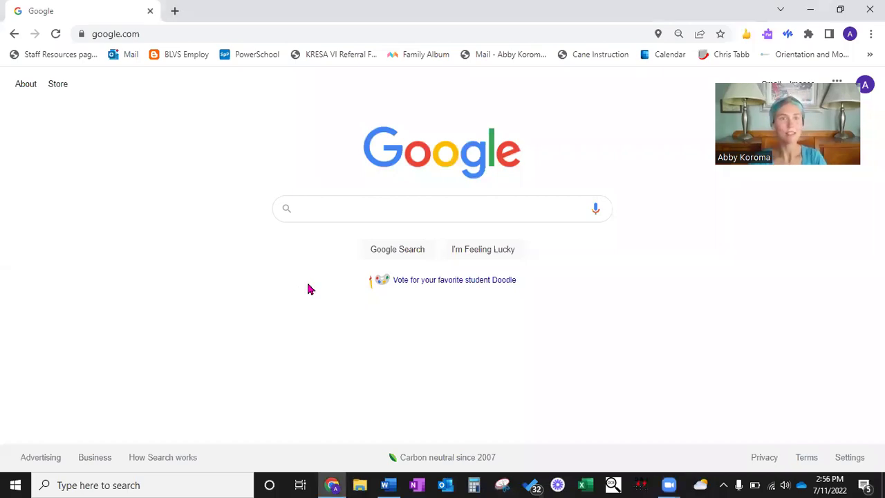
# Step: Search the web for 'google maps' and open the Google Maps site from the results
pyautogui.click(148, 36)
pyautogui.write('google maps')
pyautogui.press('Return')
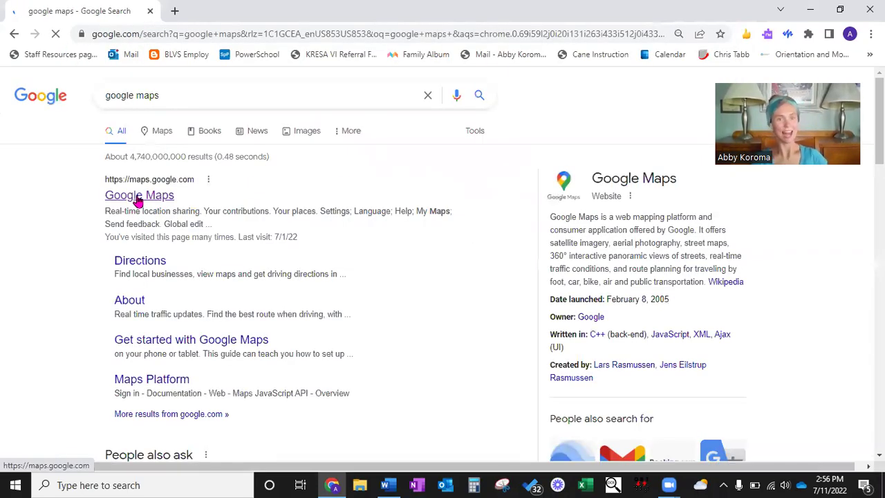
pyautogui.click(138, 196)
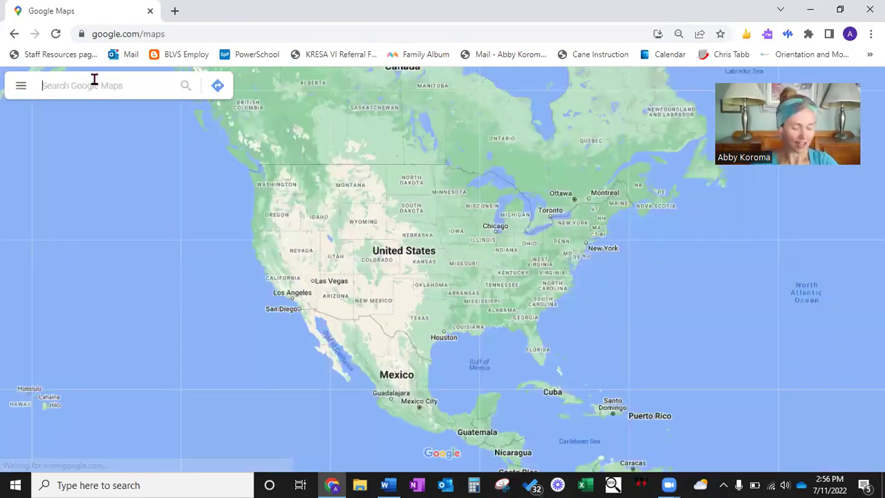
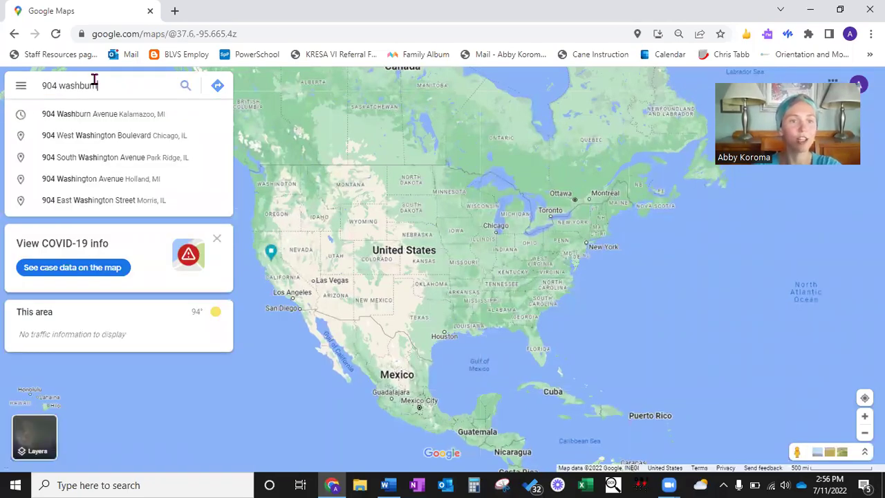
pyautogui.click(90, 122)
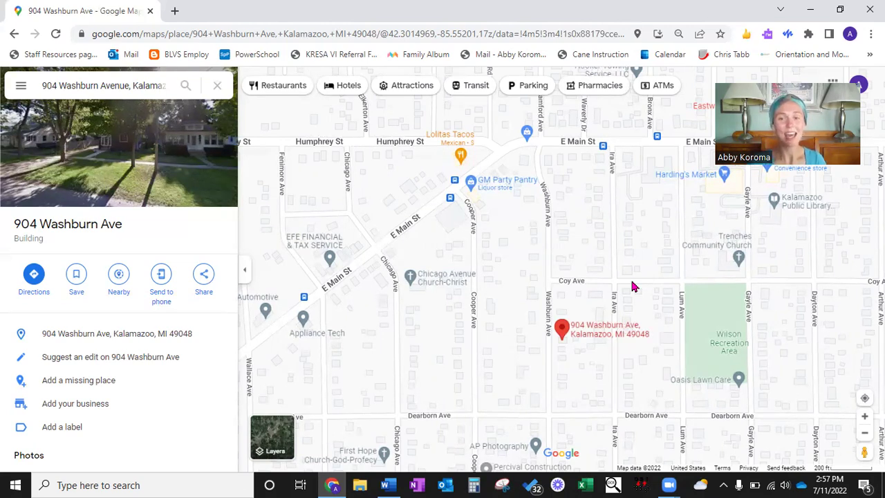
# Step: In a new tab, search the web for 'google maps styling wizard'
pyautogui.hotkey('ctrl', 't')
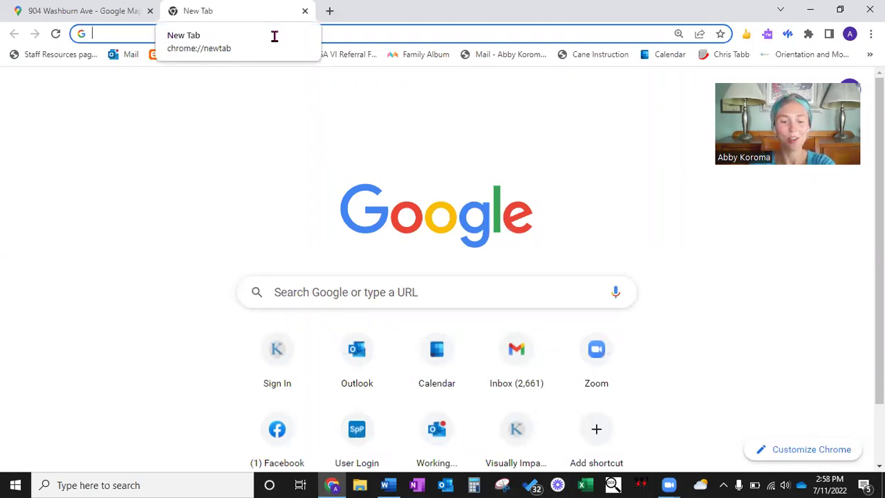
pyautogui.write('google maps sty')
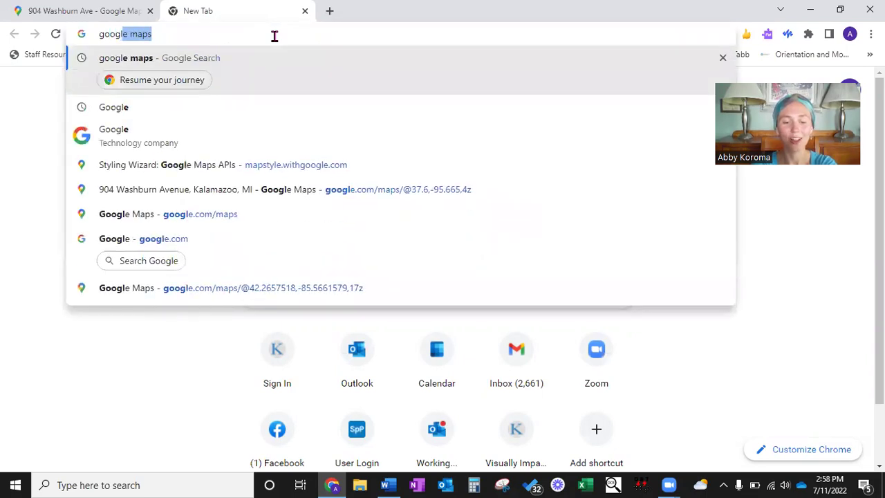
pyautogui.write('lin')
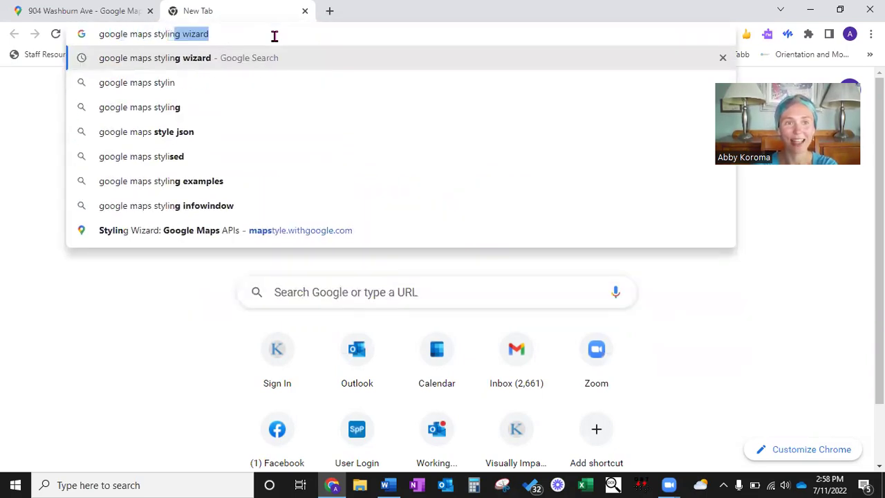
pyautogui.press('Return')
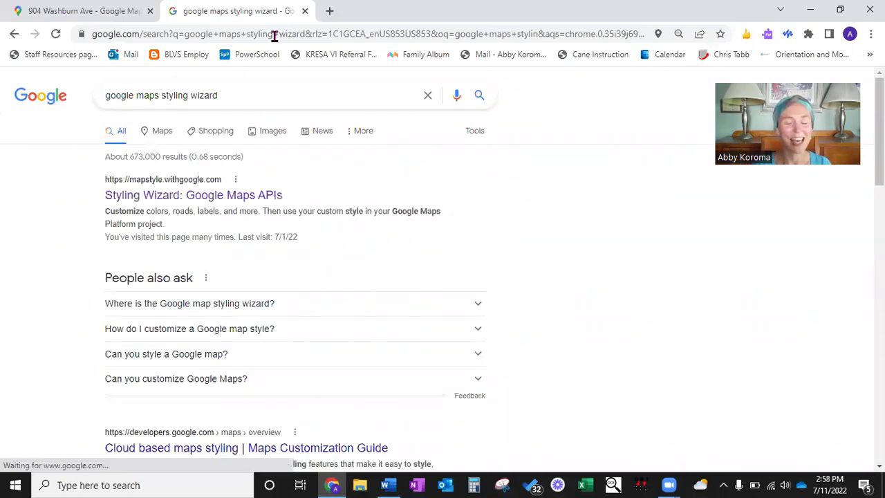
# Step: Open the Styling Wizard: Google Maps APIs result and choose the old style wizard
pyautogui.click(211, 201)
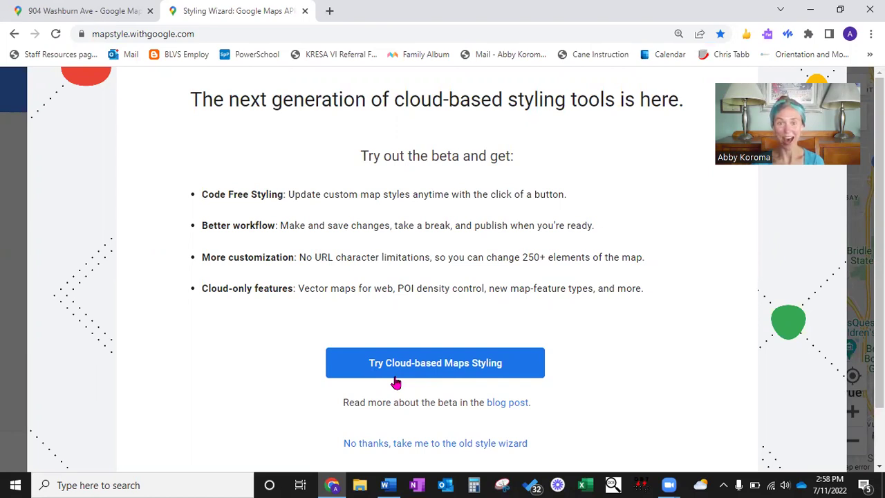
pyautogui.click(392, 447)
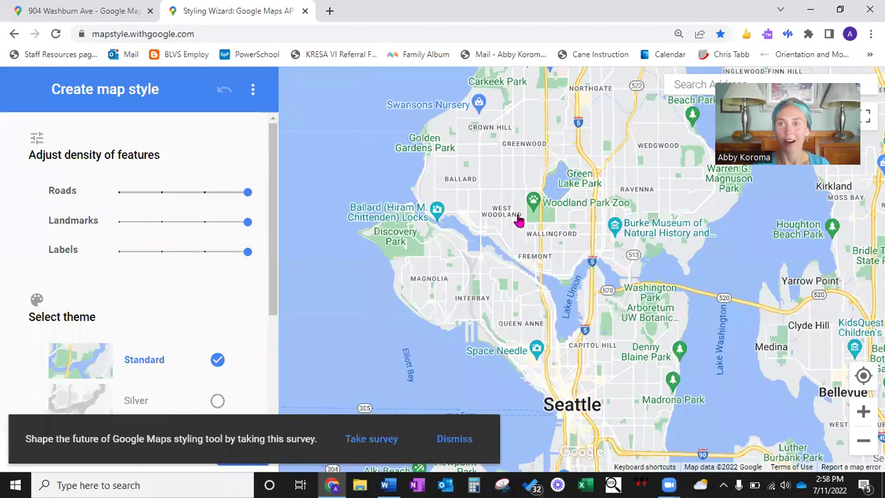
pyautogui.click(688, 87)
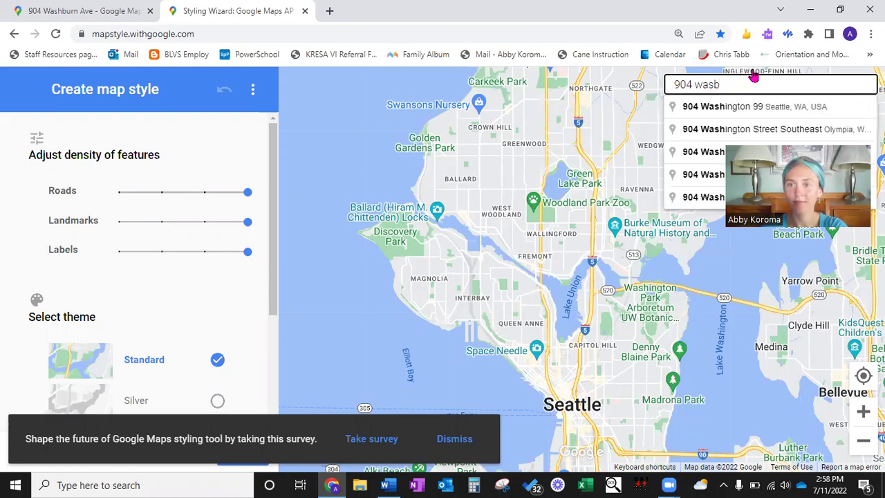
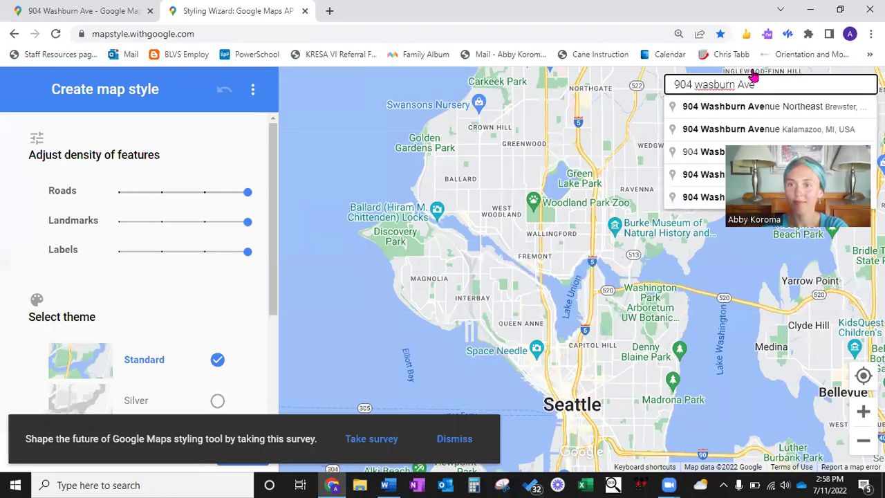
pyautogui.click(761, 129)
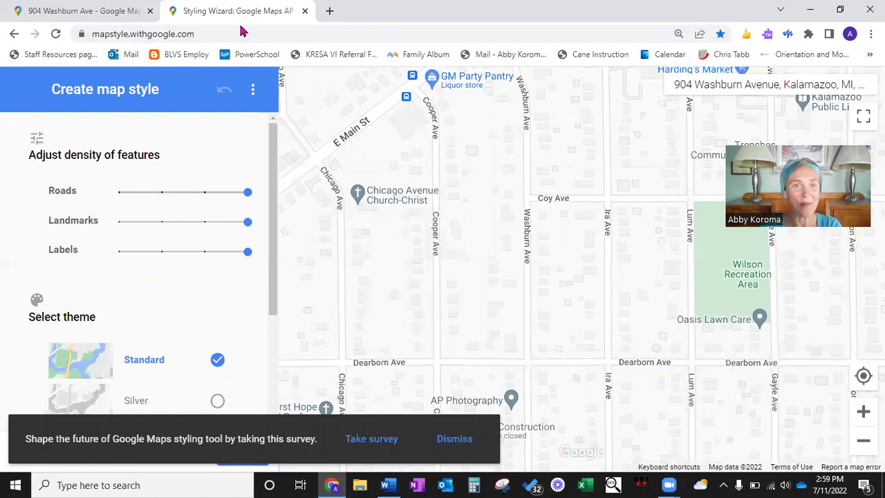
pyautogui.click(77, 15)
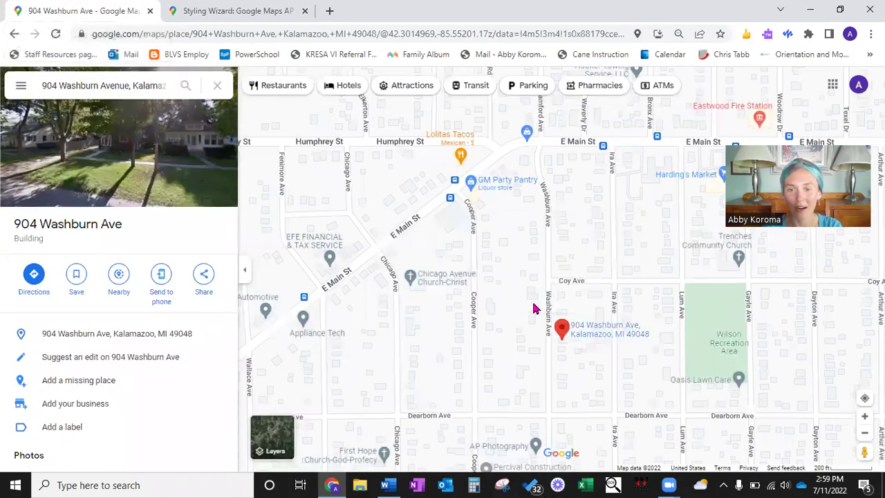
pyautogui.moveTo(533, 308); pyautogui.dragTo(537, 241)
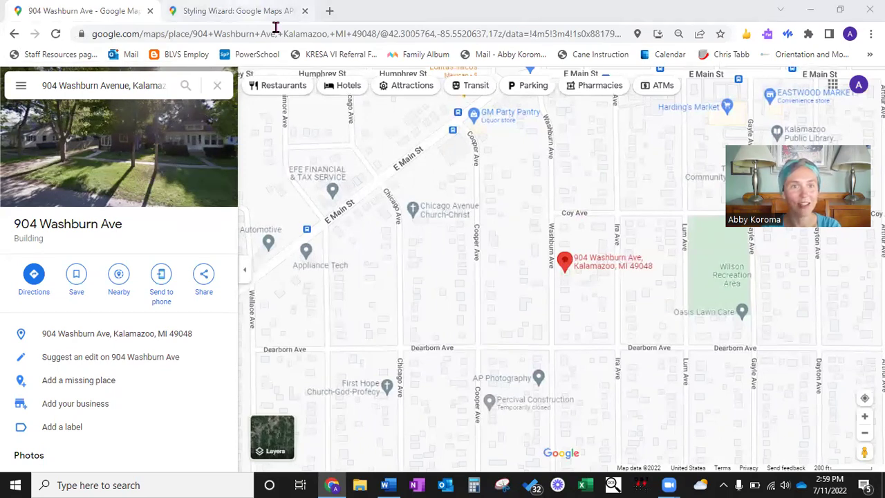
pyautogui.hotkey('ctrl', 'Tab')
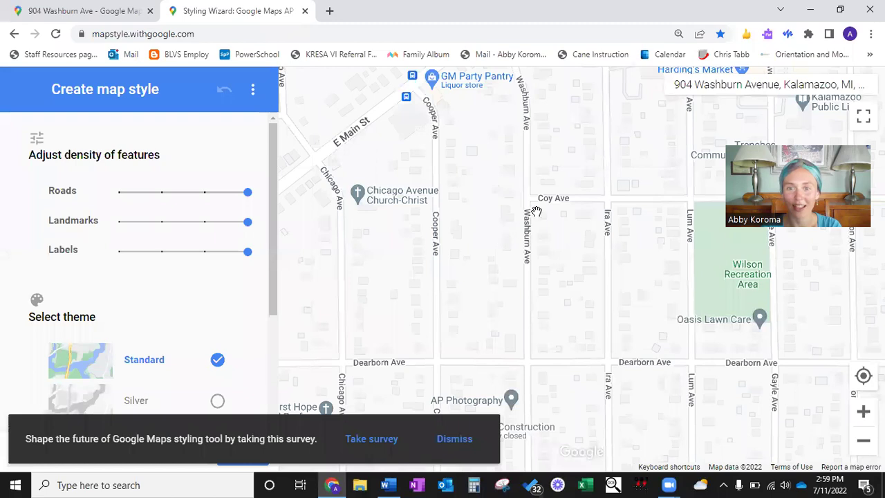
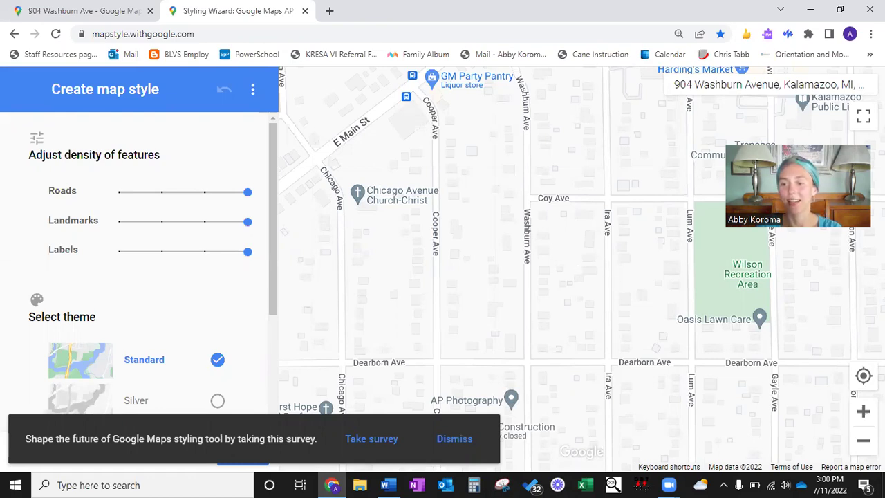
# Step: Zoom the map out one level and dismiss the survey banner
pyautogui.click(864, 442)
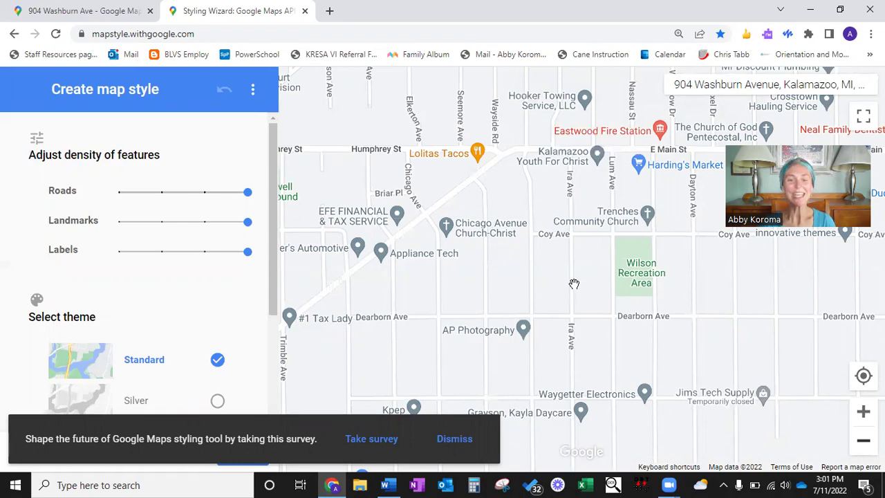
pyautogui.click(454, 446)
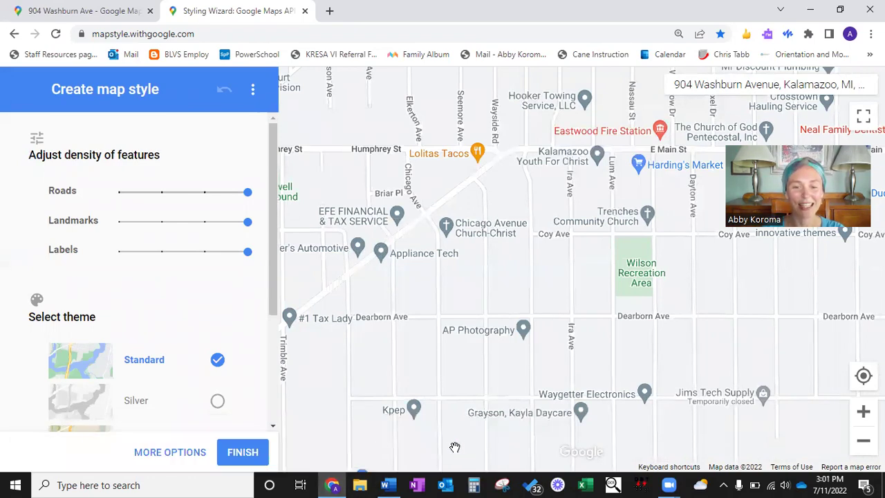
# Step: Open More Options and pick Road from the Feature type list
pyautogui.click(158, 455)
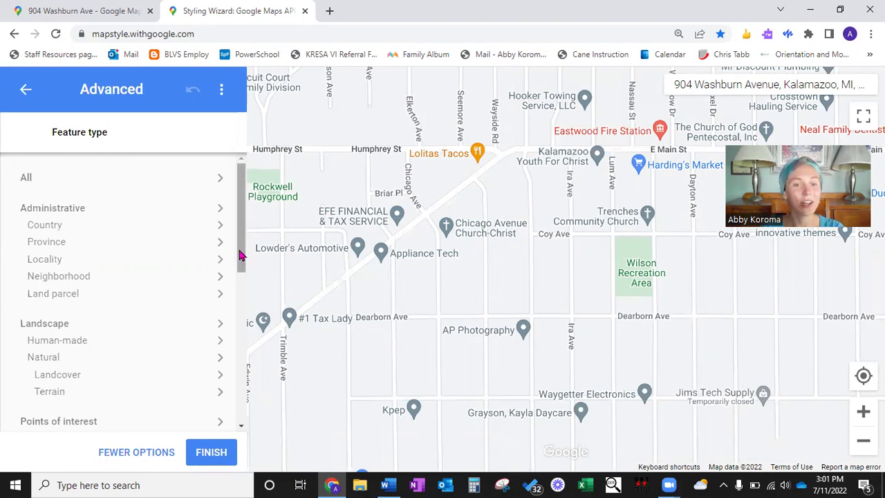
pyautogui.moveTo(241, 259); pyautogui.dragTo(242, 253)
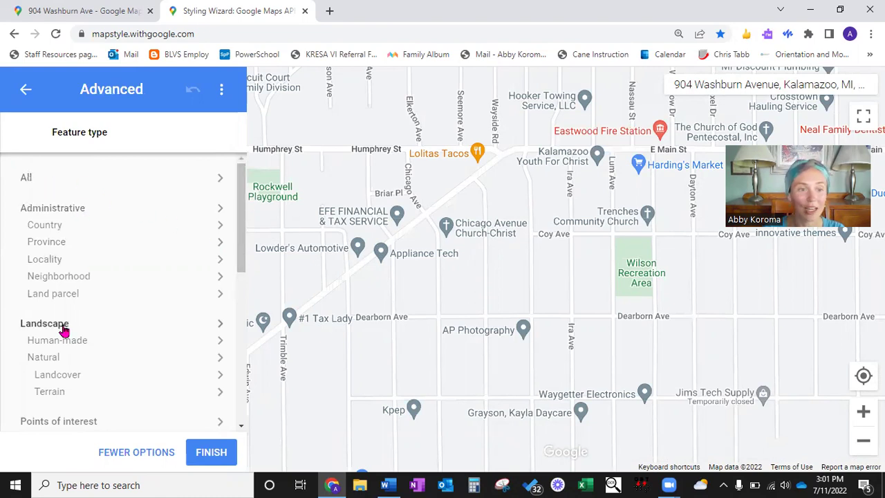
pyautogui.moveTo(238, 232); pyautogui.dragTo(235, 352)
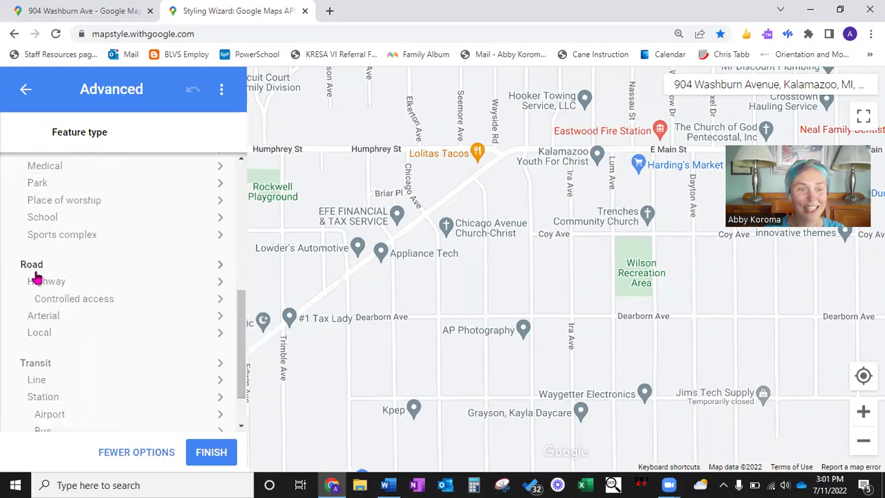
pyautogui.moveTo(239, 381); pyautogui.dragTo(245, 429)
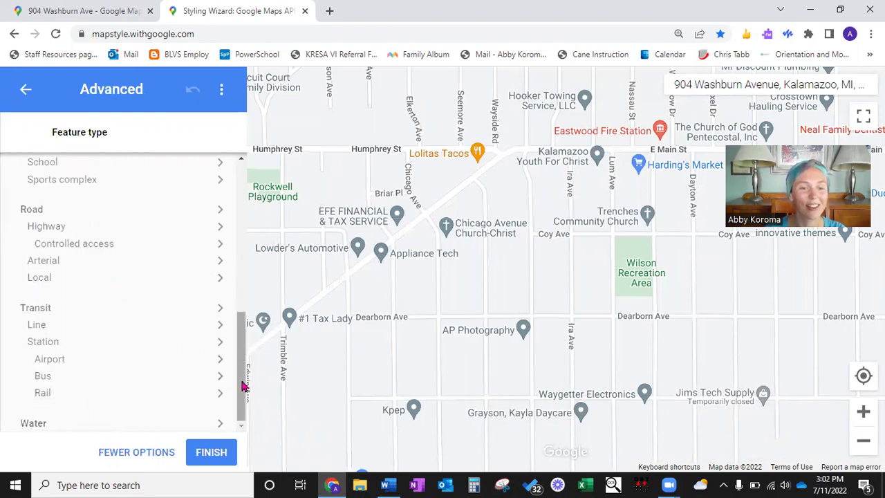
pyautogui.moveTo(241, 380); pyautogui.dragTo(241, 370)
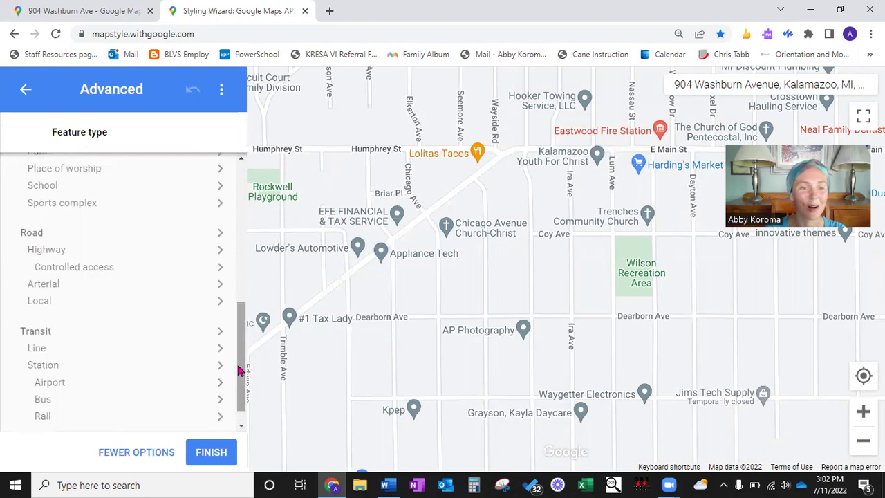
pyautogui.click(32, 234)
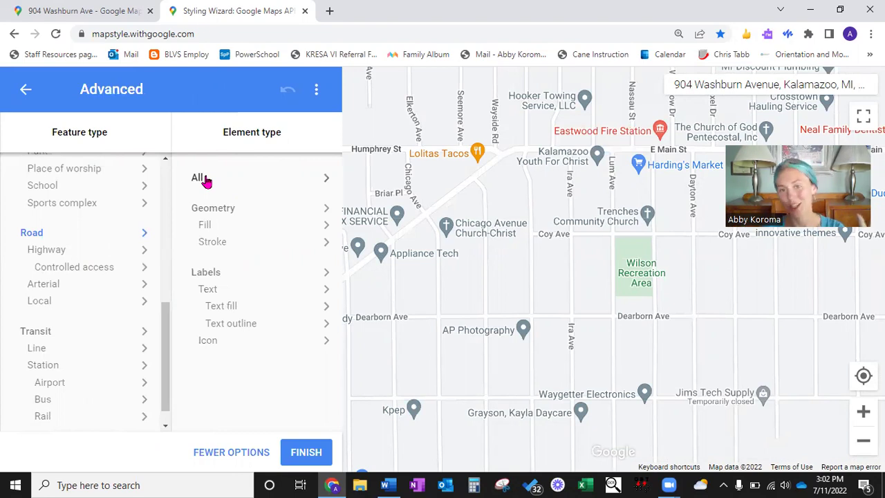
# Step: Select All road elements and enable the Color styler, turning roads yellow (#ffeb3b)
pyautogui.click(205, 180)
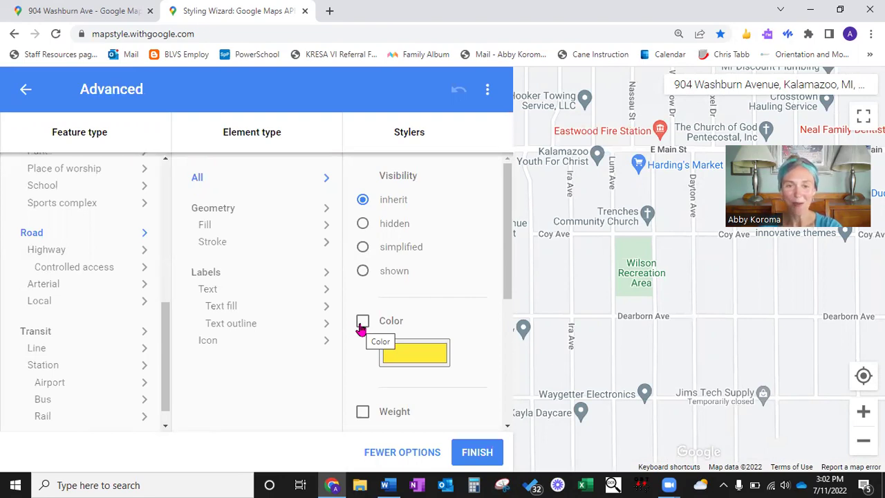
pyautogui.click(363, 322)
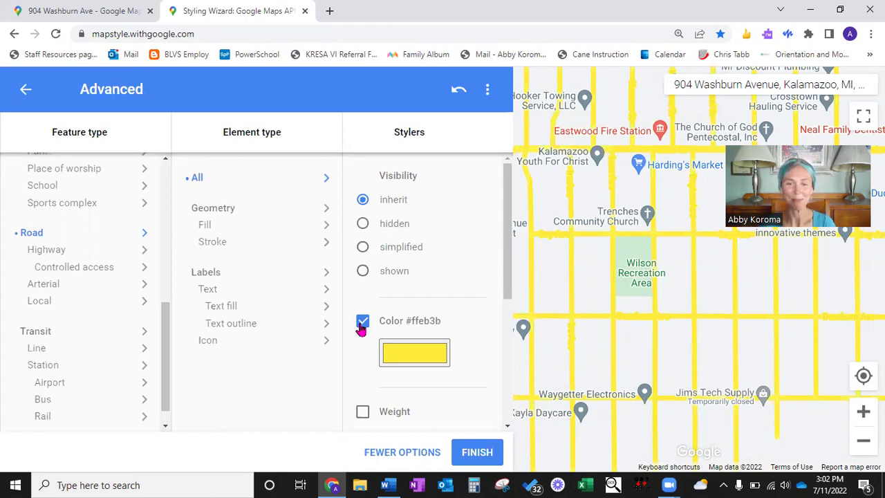
# Step: Set the road colour to black (#0a0a0a) in the colour picker, after briefly trying red
pyautogui.click(389, 349)
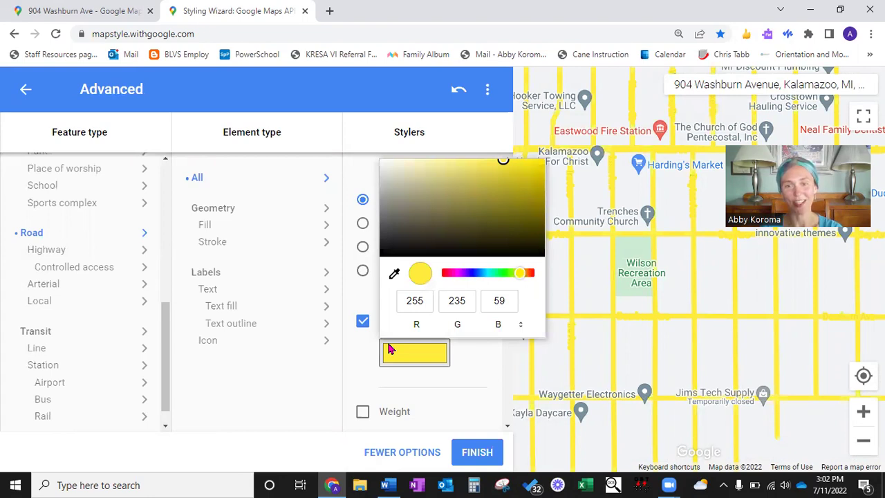
pyautogui.click(442, 273)
pyautogui.click(539, 167)
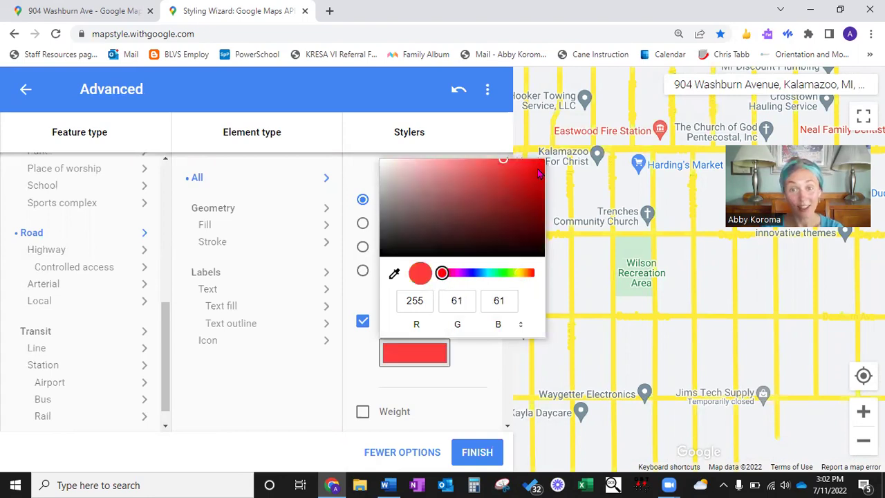
pyautogui.click(531, 299)
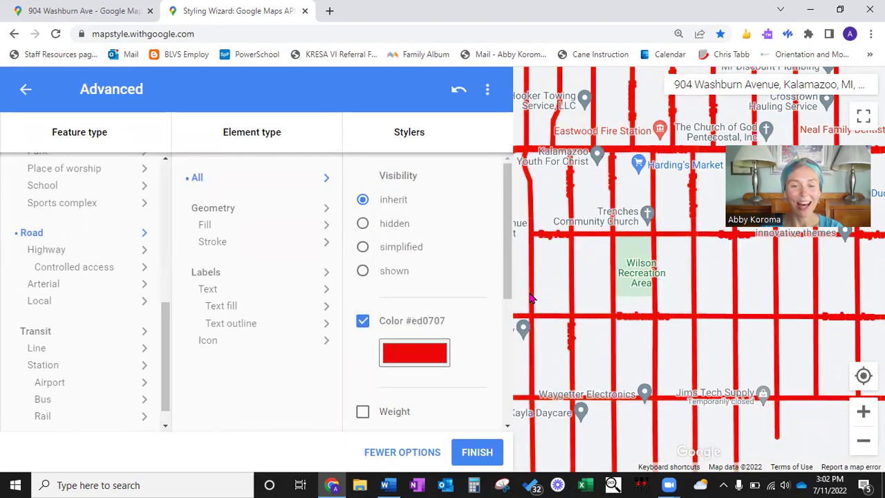
pyautogui.click(397, 353)
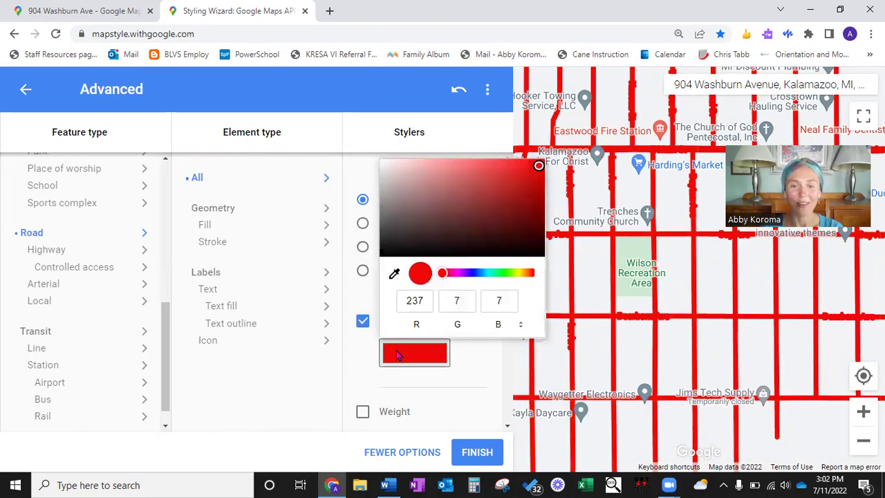
pyautogui.click(383, 254)
pyautogui.press('Escape')
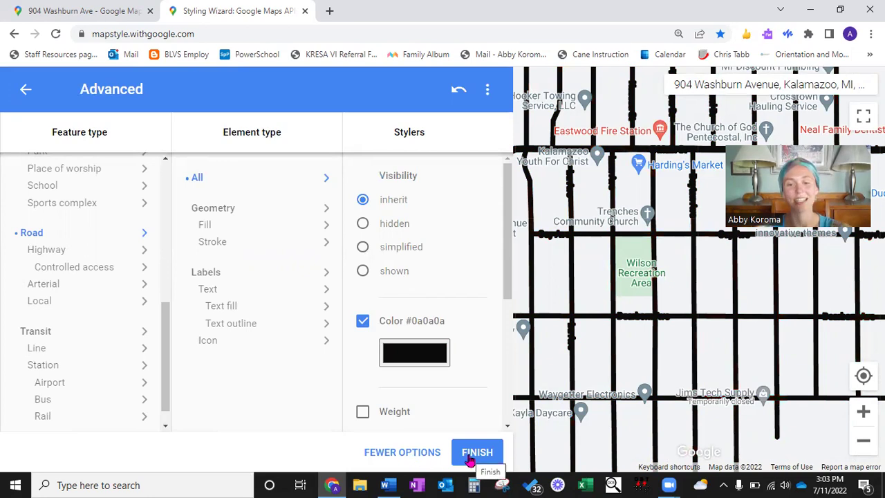
# Step: Finish the style, close the JSON export view, and return via Fewer Options
pyautogui.click(469, 458)
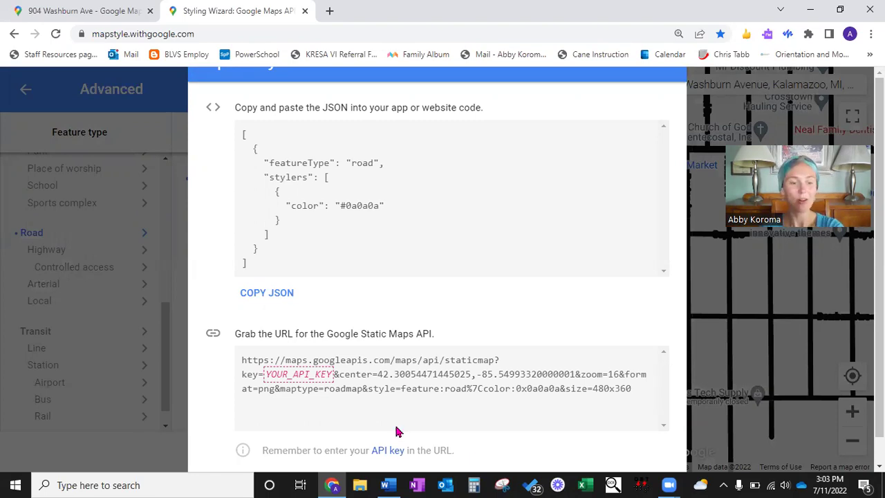
pyautogui.press('Escape')
pyautogui.click(396, 453)
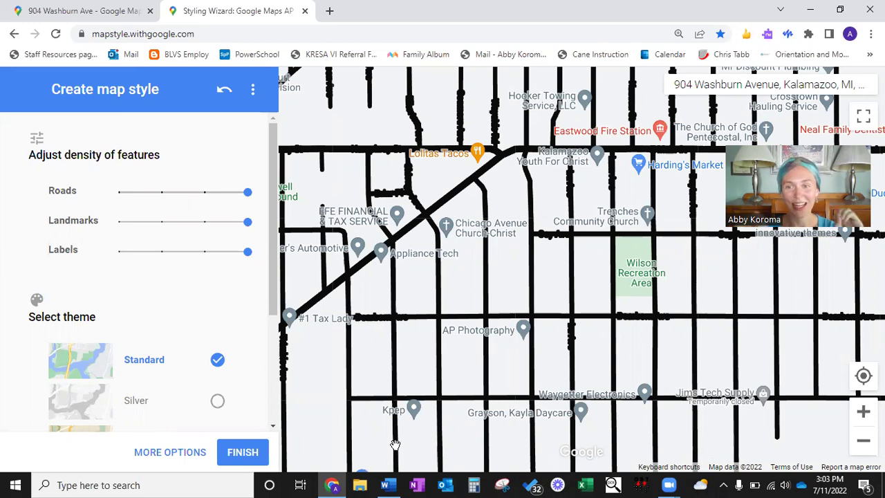
# Step: For Feature type All and Element type Labels, set Visibility to hidden
pyautogui.click(182, 458)
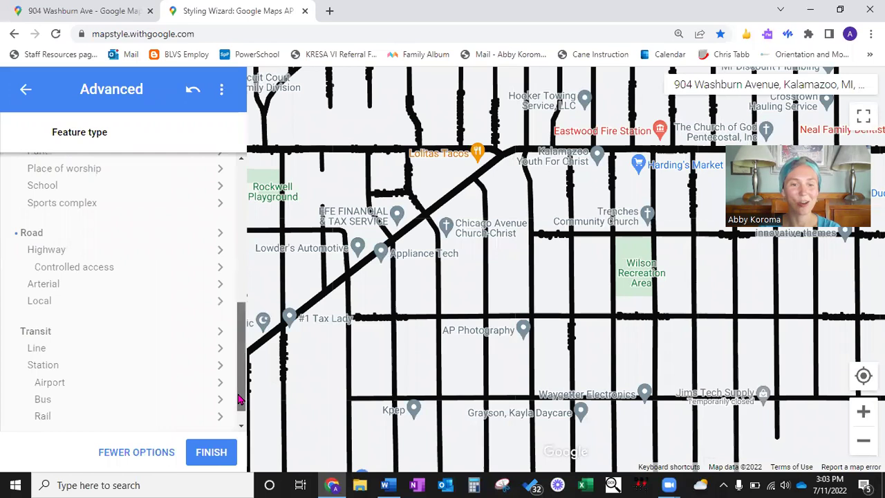
pyautogui.scroll(10, 176, 241)
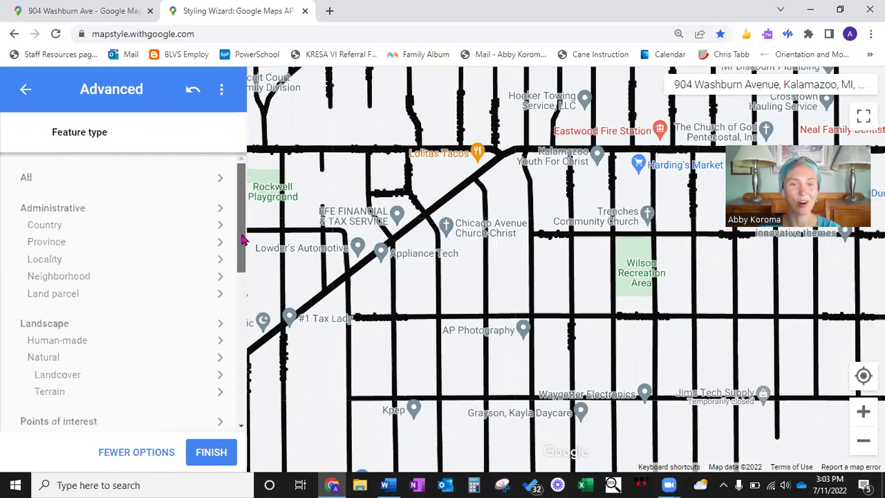
pyautogui.click(54, 180)
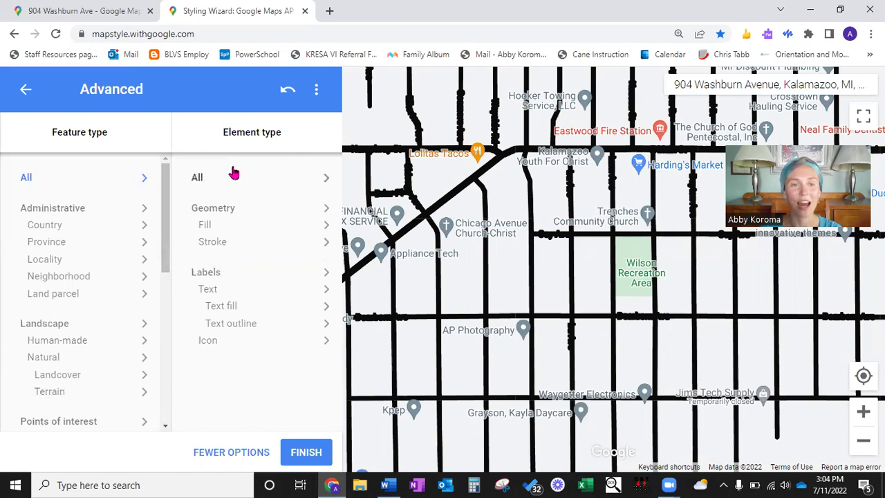
pyautogui.click(262, 279)
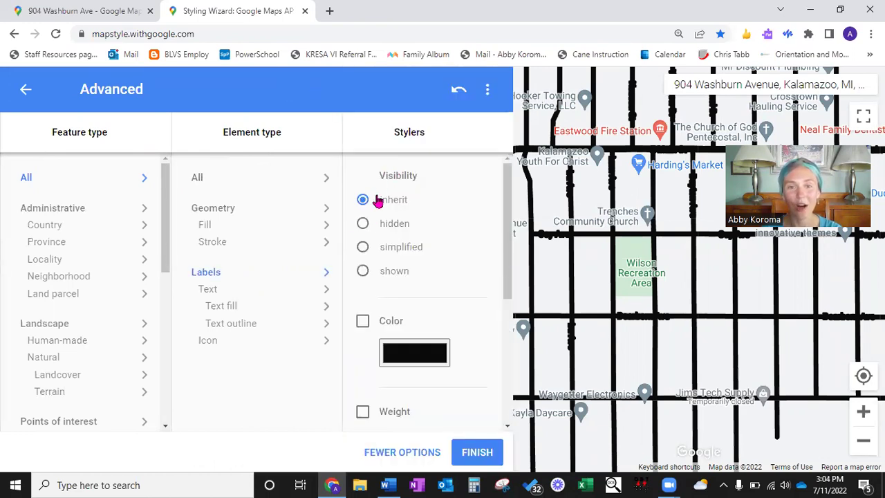
pyautogui.click(361, 228)
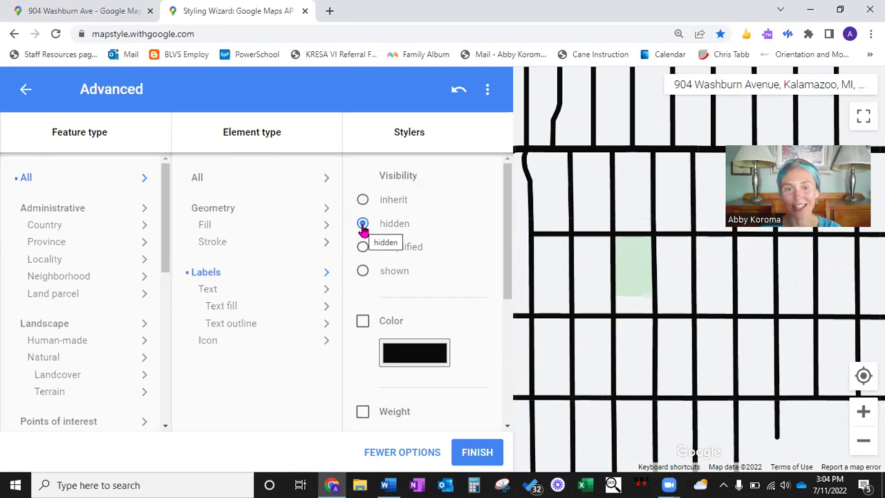
# Step: Close the Advanced panel with Fewer Options, keeping the label-free black-road style
pyautogui.click(392, 456)
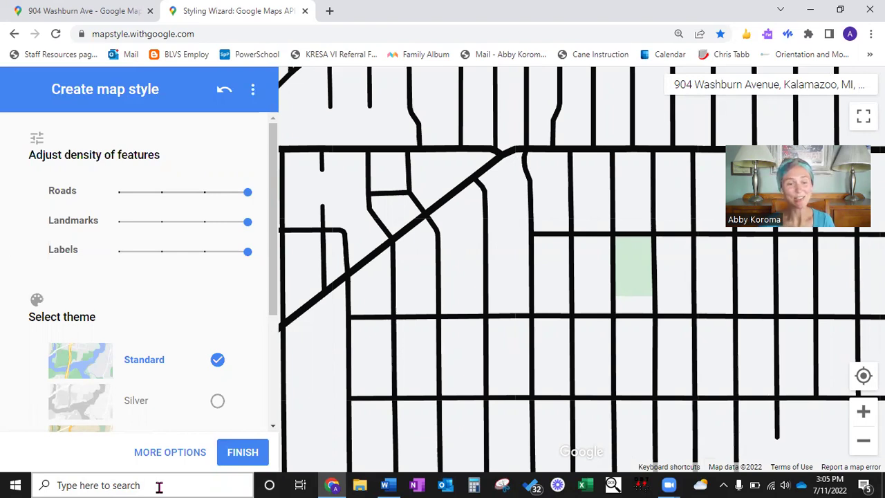
# Step: Search 'sni' from the taskbar and launch Snipping Tool
pyautogui.click(159, 485)
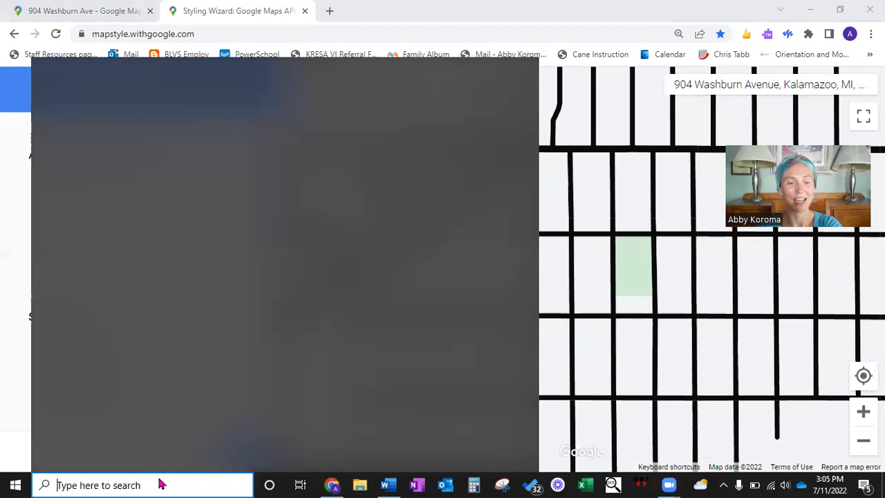
pyautogui.write('sni')
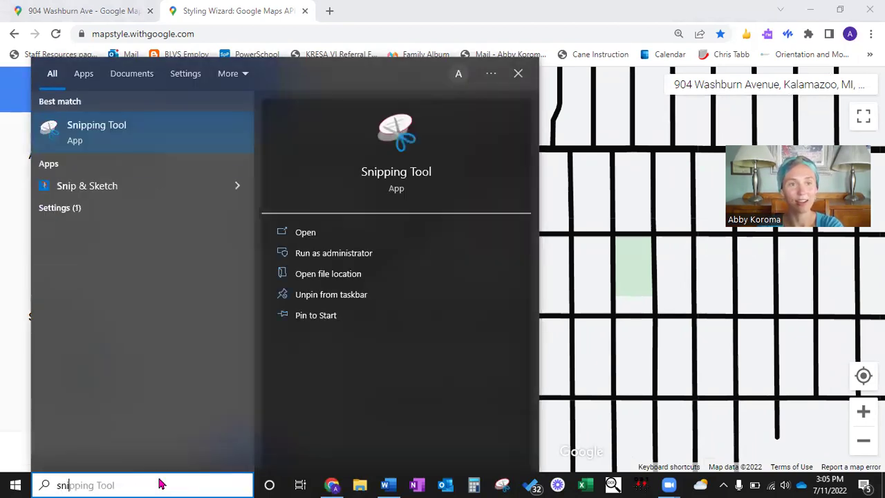
pyautogui.press('Return')
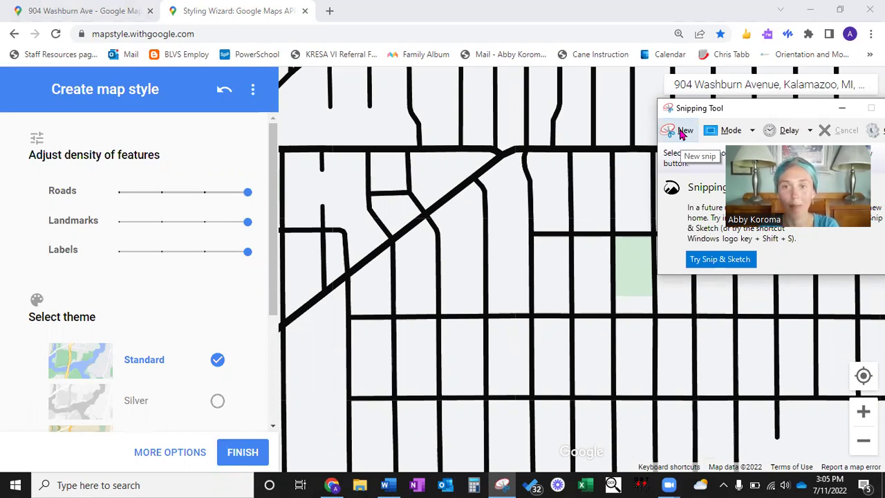
# Step: Snip a rectangle of the black-road map, copy it, and switch to blank Document1 in Word
pyautogui.click(680, 133)
pyautogui.moveTo(397, 122); pyautogui.dragTo(646, 344)
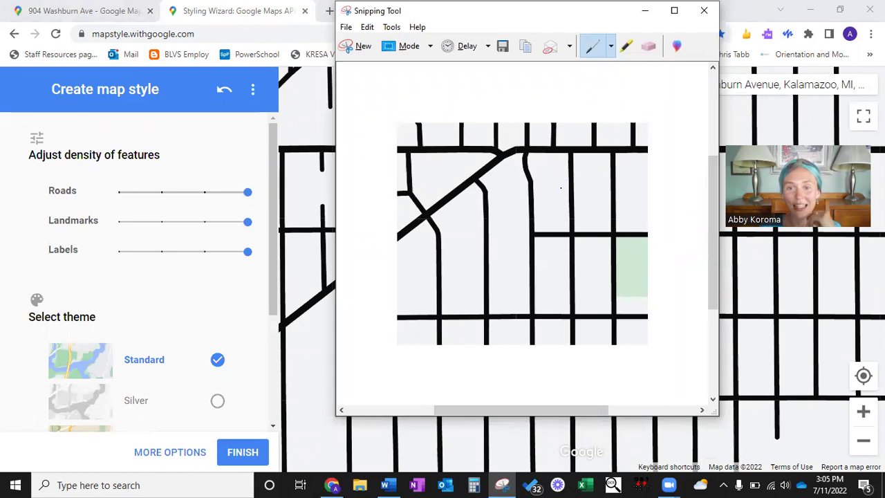
pyautogui.rightClick(560, 187)
pyautogui.click(575, 211)
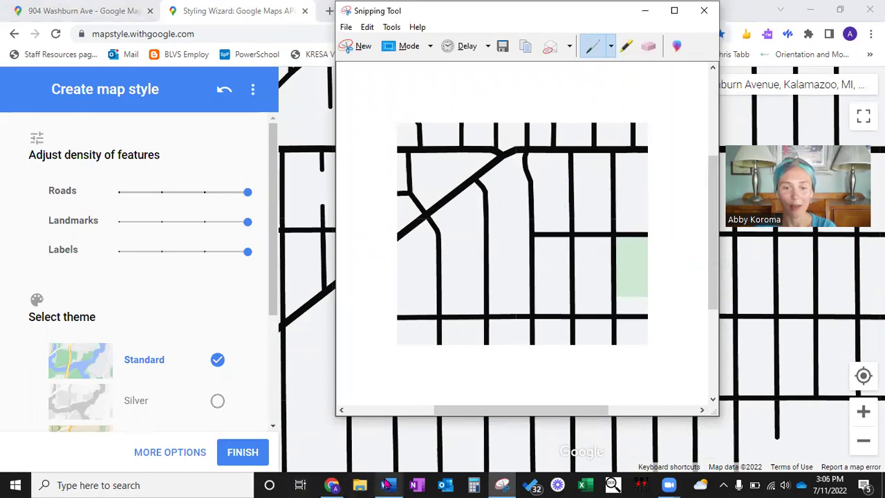
pyautogui.click(388, 485)
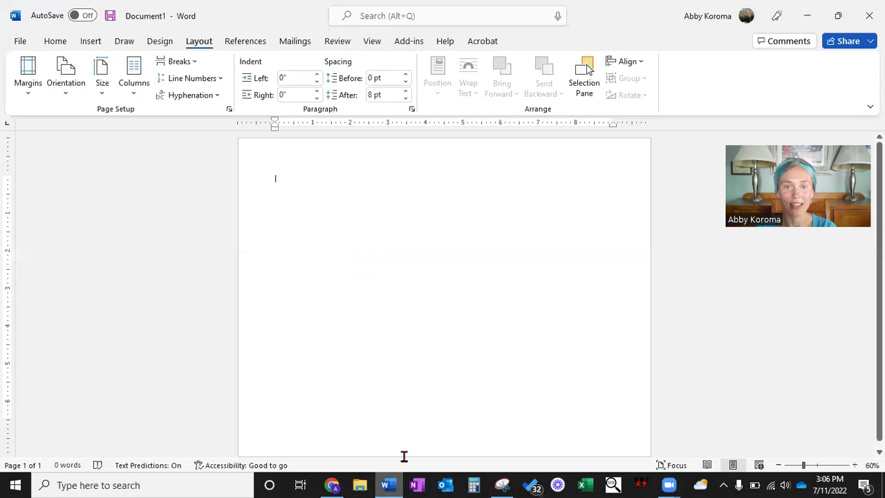
# Step: Paste the map snip into Word, enlarge it to about double size, and zoom out
pyautogui.hotkey('ctrl', 'v')
pyautogui.click(375, 266)
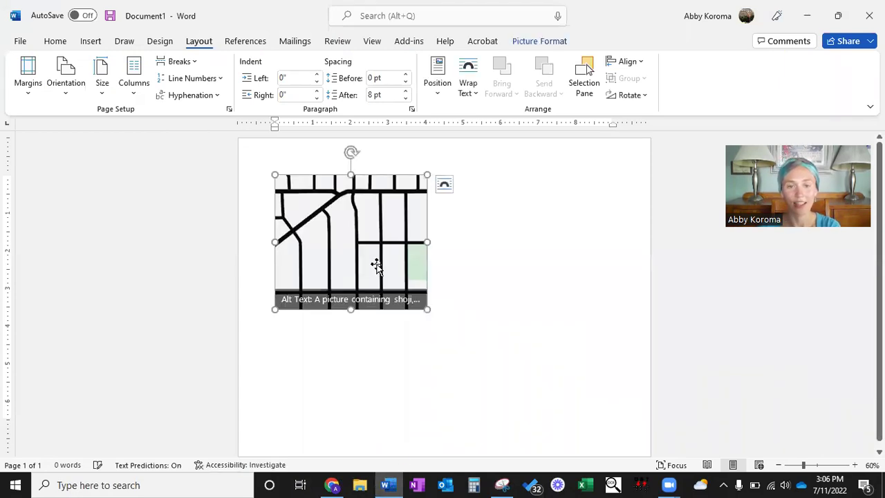
pyautogui.moveTo(417, 308); pyautogui.dragTo(620, 480)
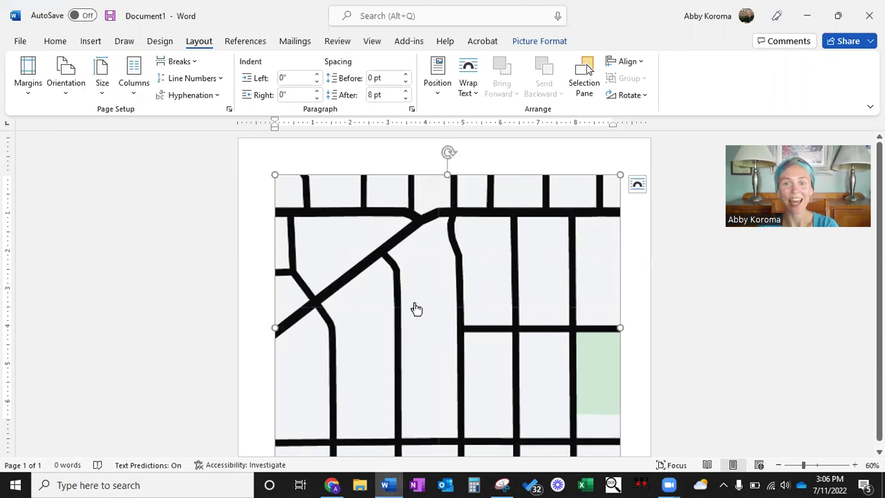
pyautogui.scroll(-1, 417, 308)
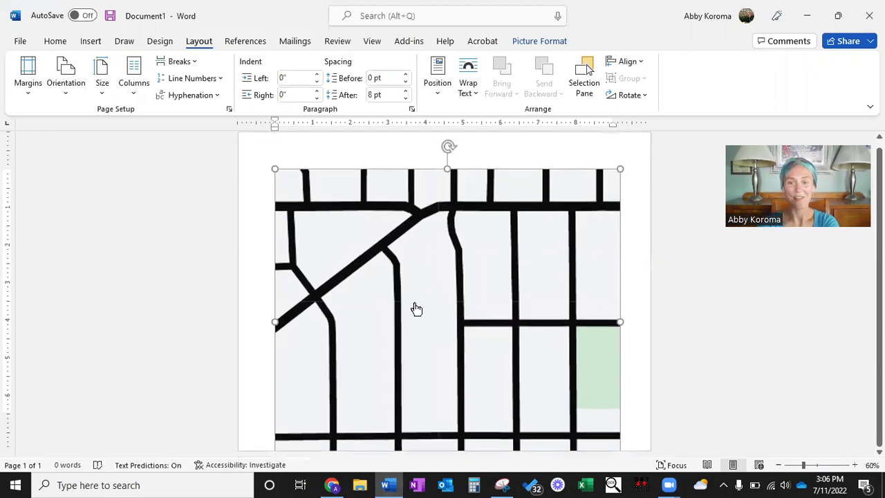
pyautogui.click(778, 466)
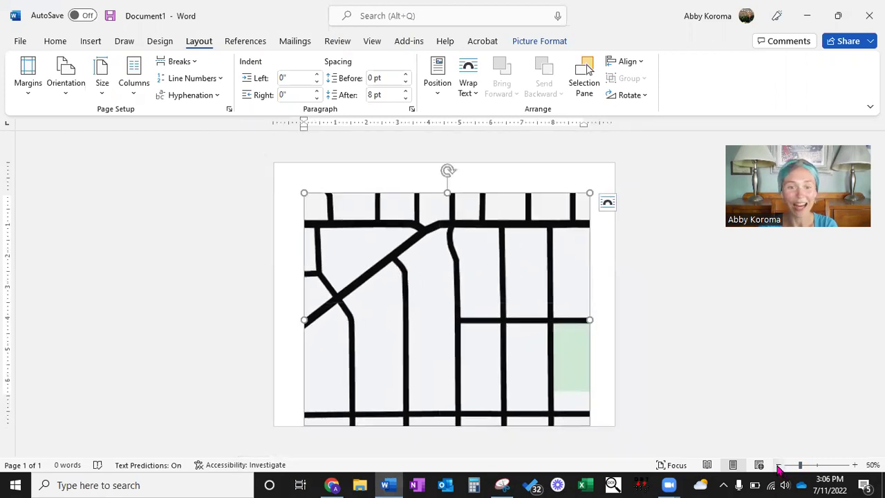